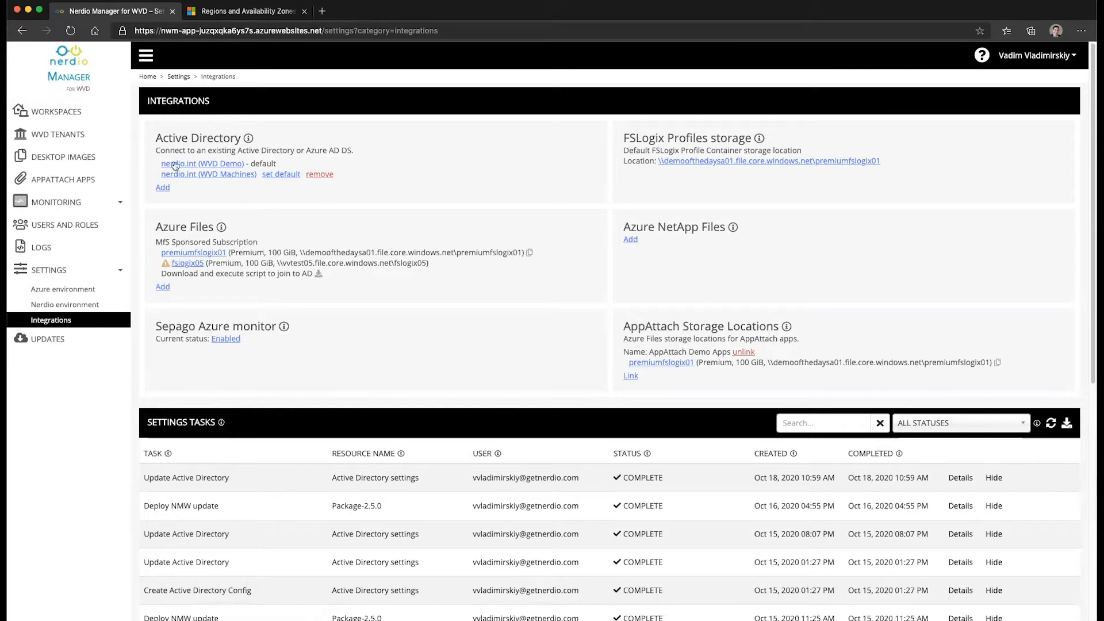
Start a new Active Directory configuration for domain.com and enter the AD username and password.
{"action": "left_click", "coordinate": [163, 188]}
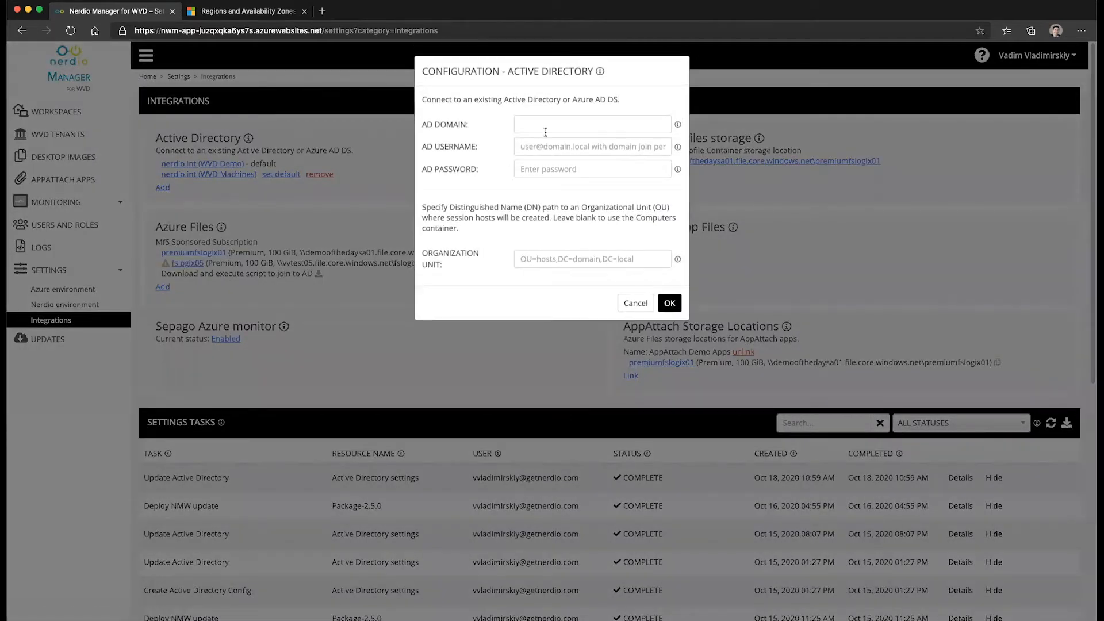
{"action": "left_click", "coordinate": [539, 119]}
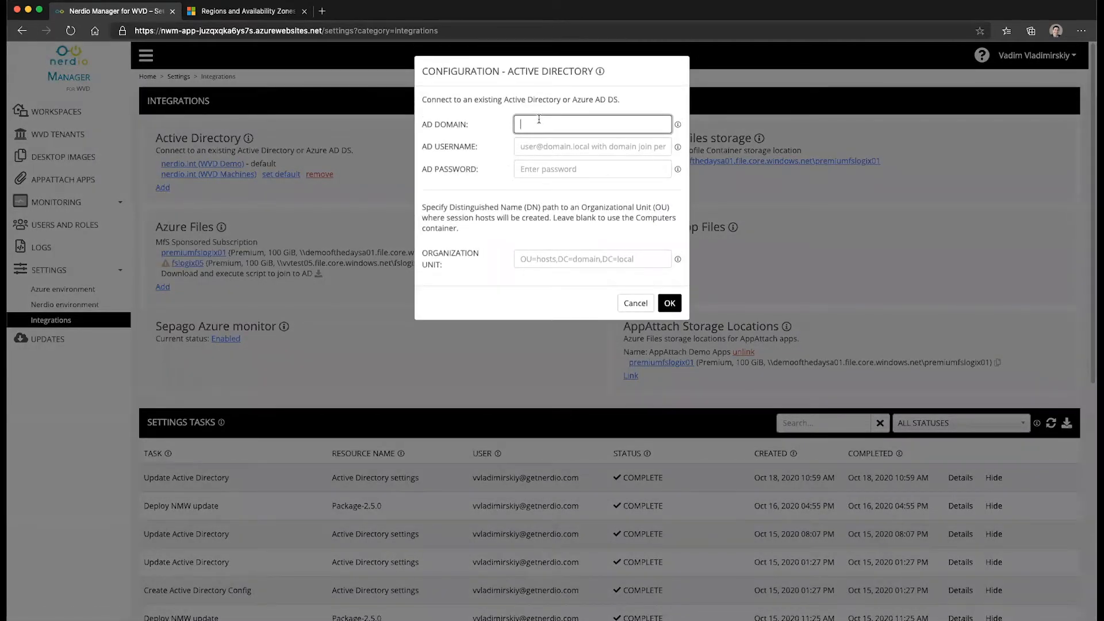
{"action": "type", "text": "domain.com"}
{"action": "key", "text": "Tab"}
{"action": "type", "text": "user"}
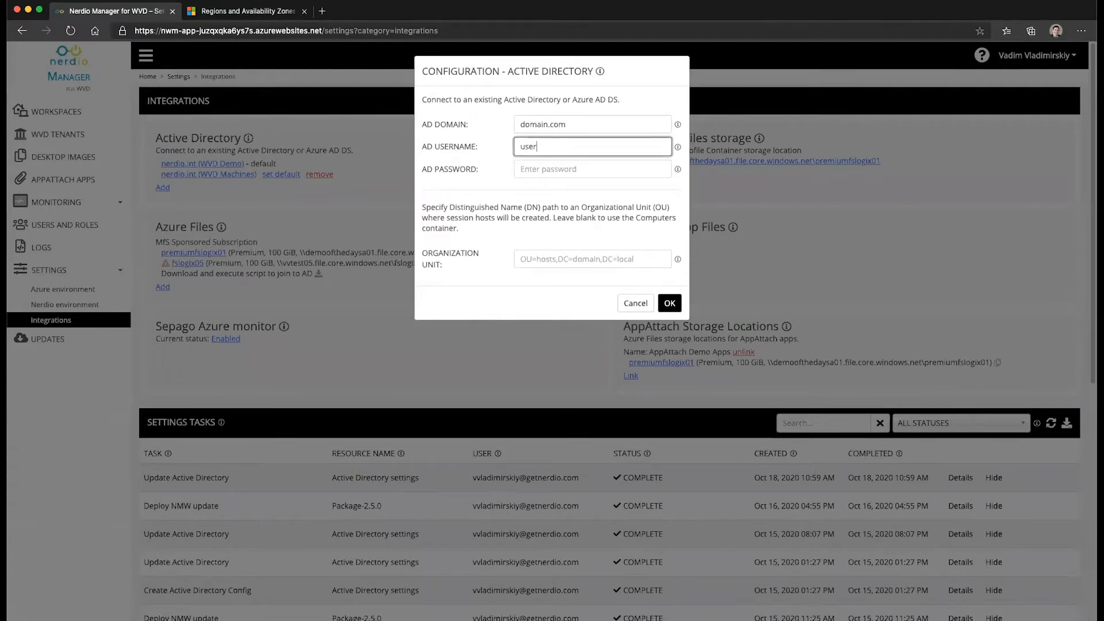
{"action": "type", "text": "admin@domain.com"}
{"action": "key", "text": "Tab"}
{"action": "type", "text": "p"}
{"action": "key", "text": "BackSpace"}
{"action": "type", "text": "password"}
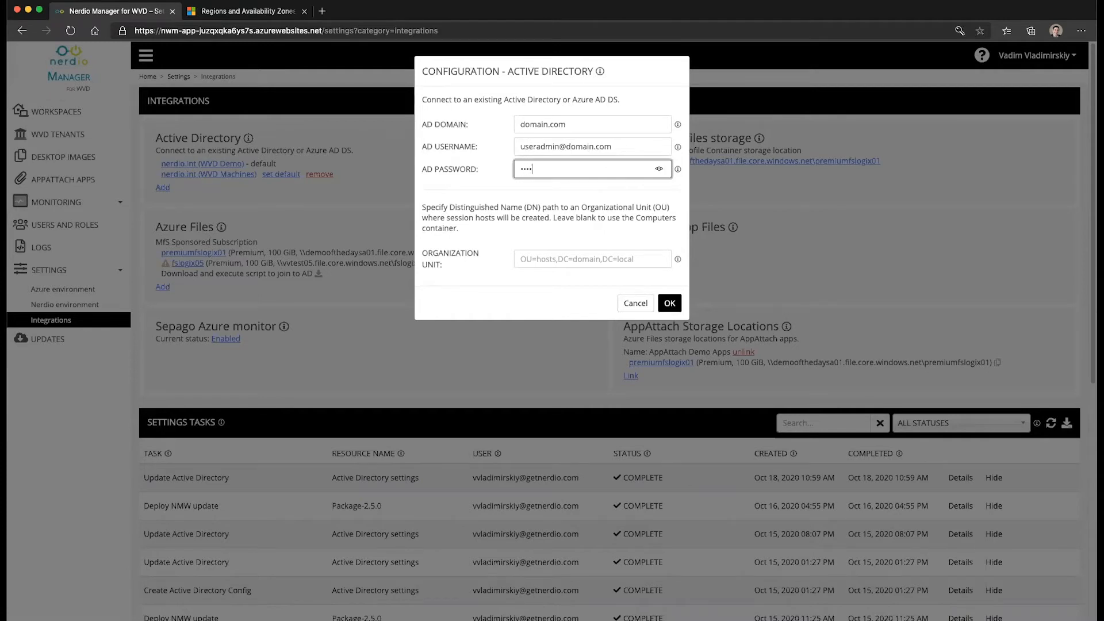
Set the organization unit to OU=WVD,DC=domain,DC=com and save the new Active Directory configuration.
{"action": "key", "text": "Tab"}
{"action": "type", "text": "OU"}
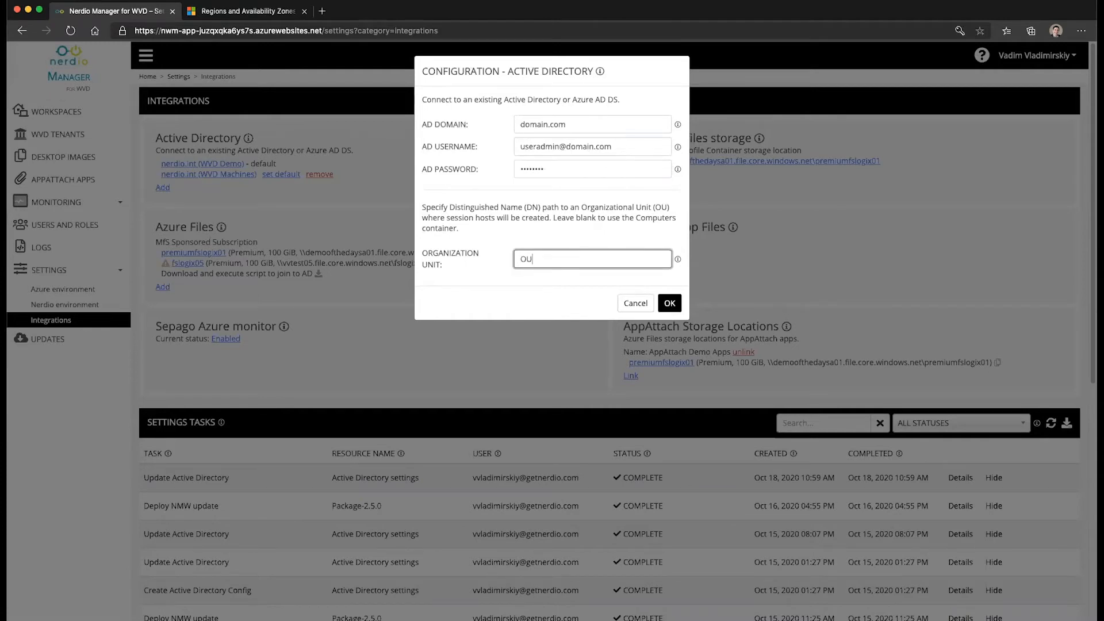
{"action": "type", "text": "=WVD,DC=domain,DC=com"}
{"action": "left_click", "coordinate": [672, 306]}
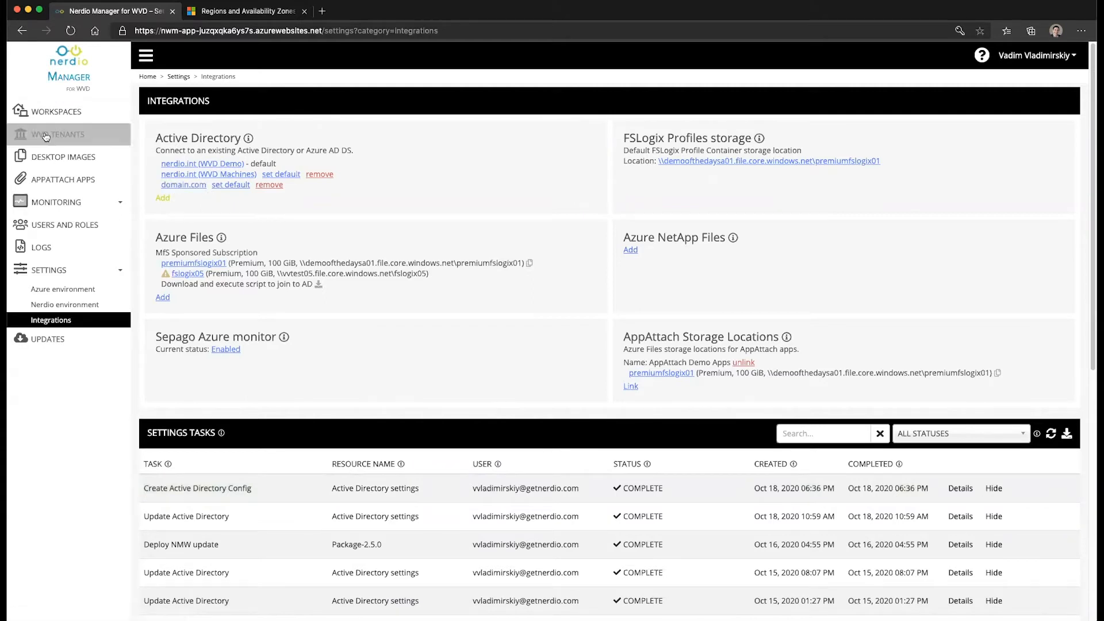
Check which directories a new desktop image from the Azure library can join, and close the form without adding an image.
{"action": "left_click", "coordinate": [70, 160]}
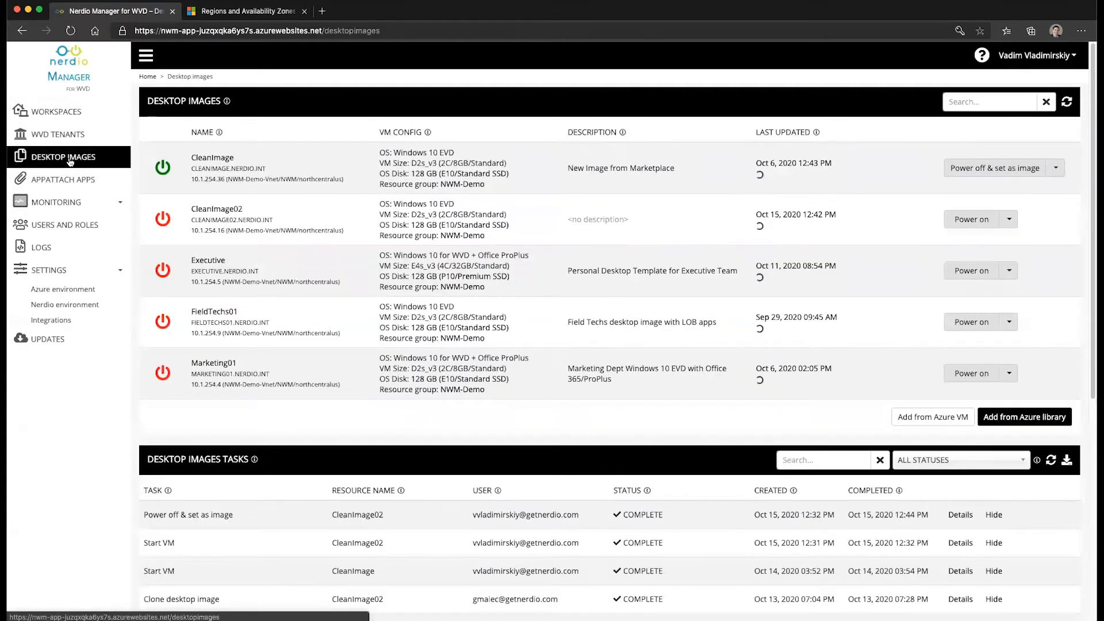
{"action": "left_click", "coordinate": [1010, 417]}
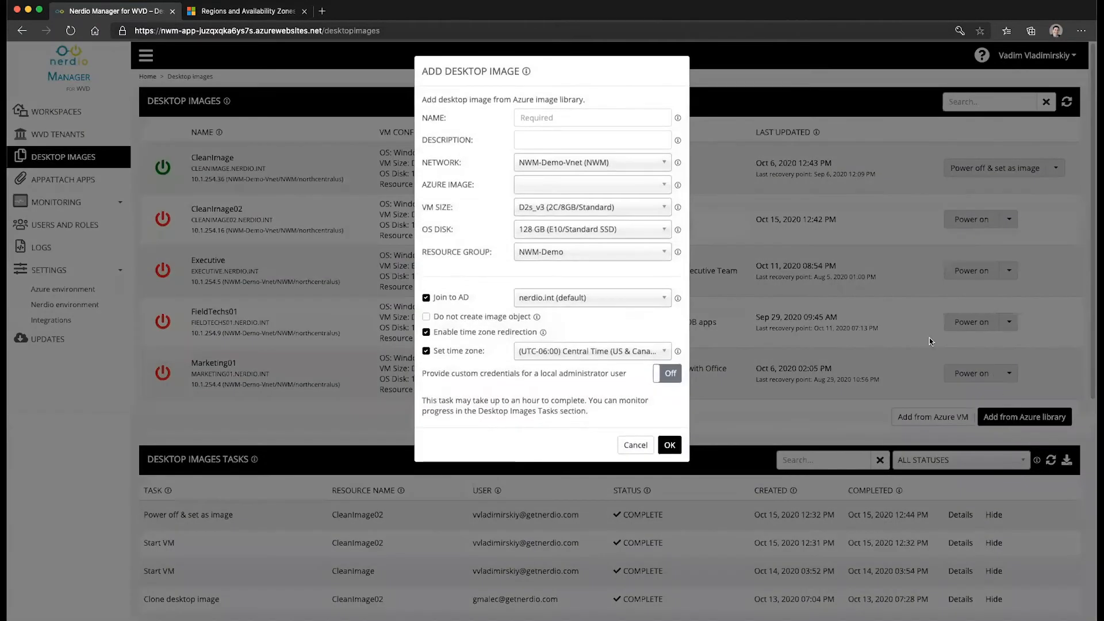
{"action": "left_click", "coordinate": [598, 297]}
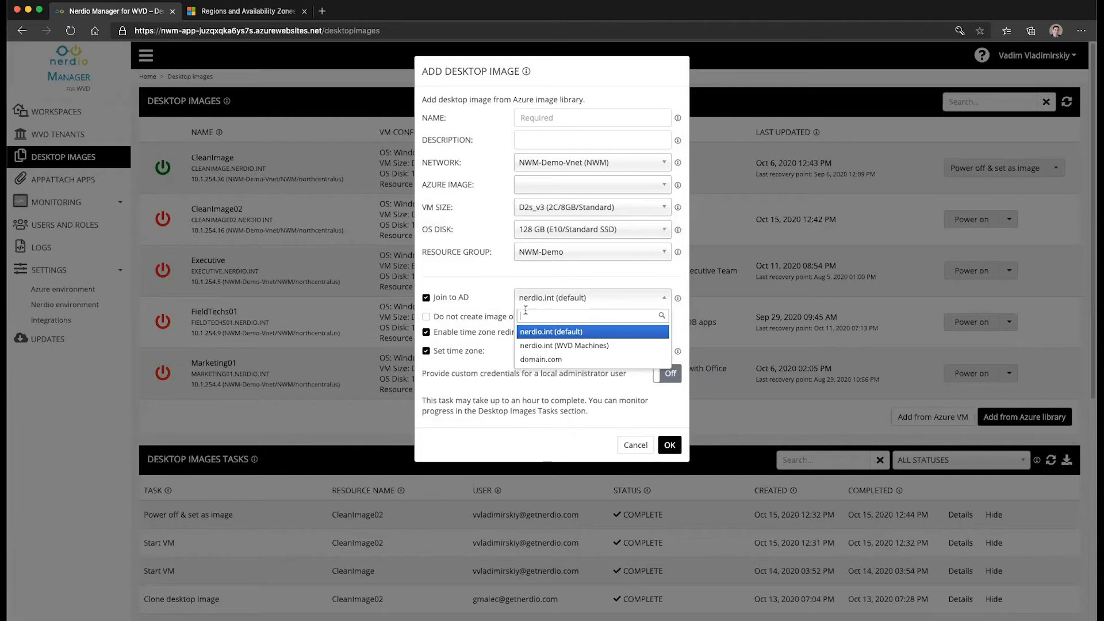
{"action": "left_click", "coordinate": [327, 262]}
Open the Active Directory properties of the 1012 Test host pool in Spring Update Workspace.
{"action": "left_click", "coordinate": [65, 113]}
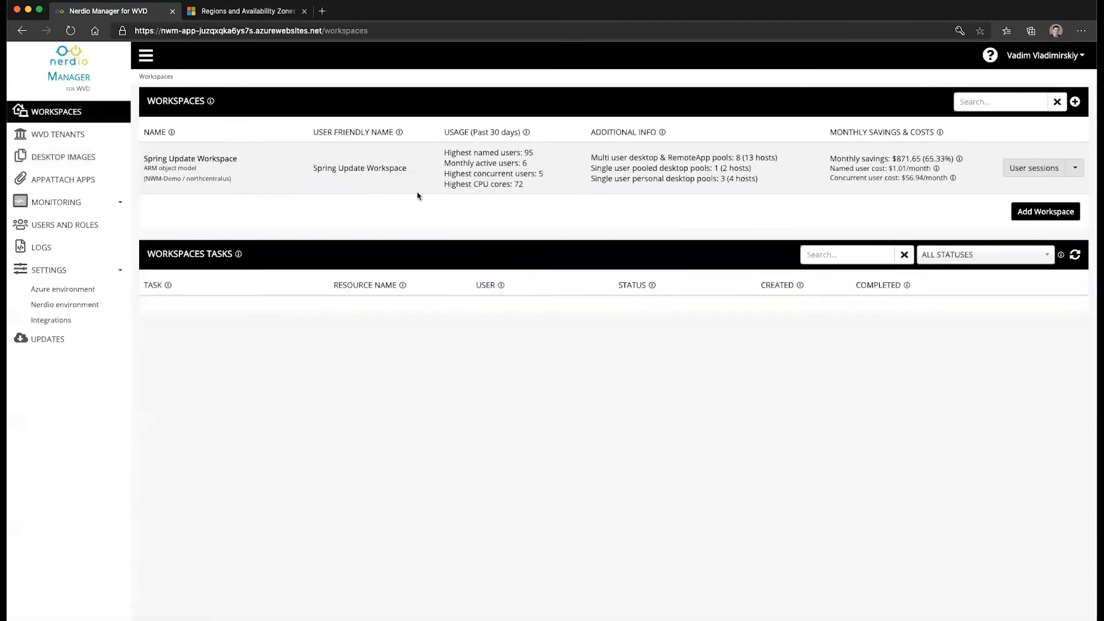
{"action": "left_click", "coordinate": [200, 159]}
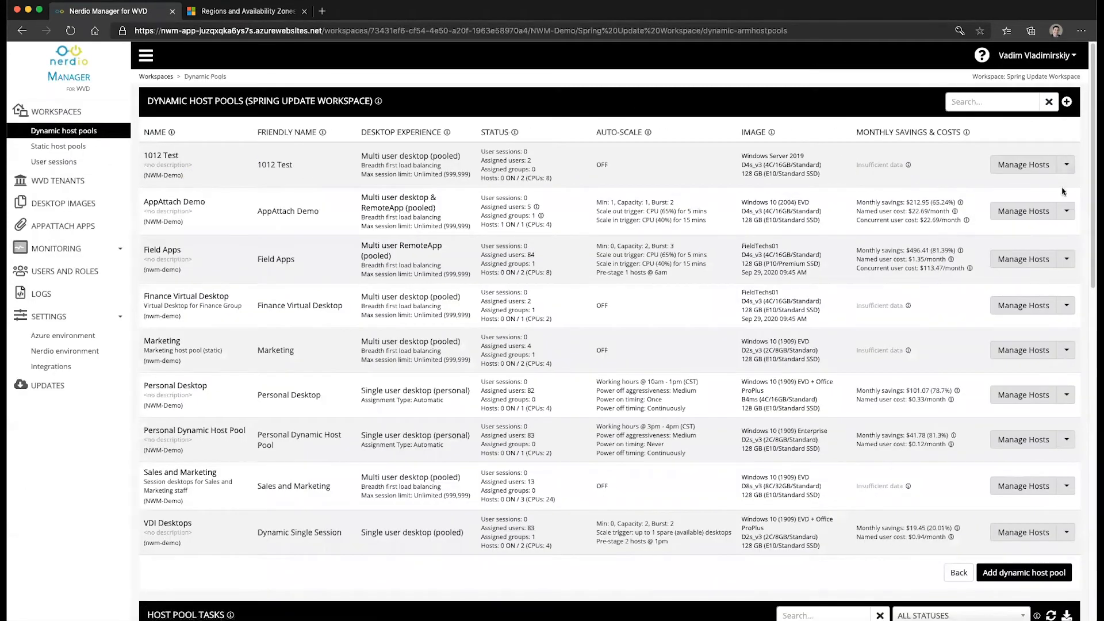
{"action": "left_click", "coordinate": [1066, 165]}
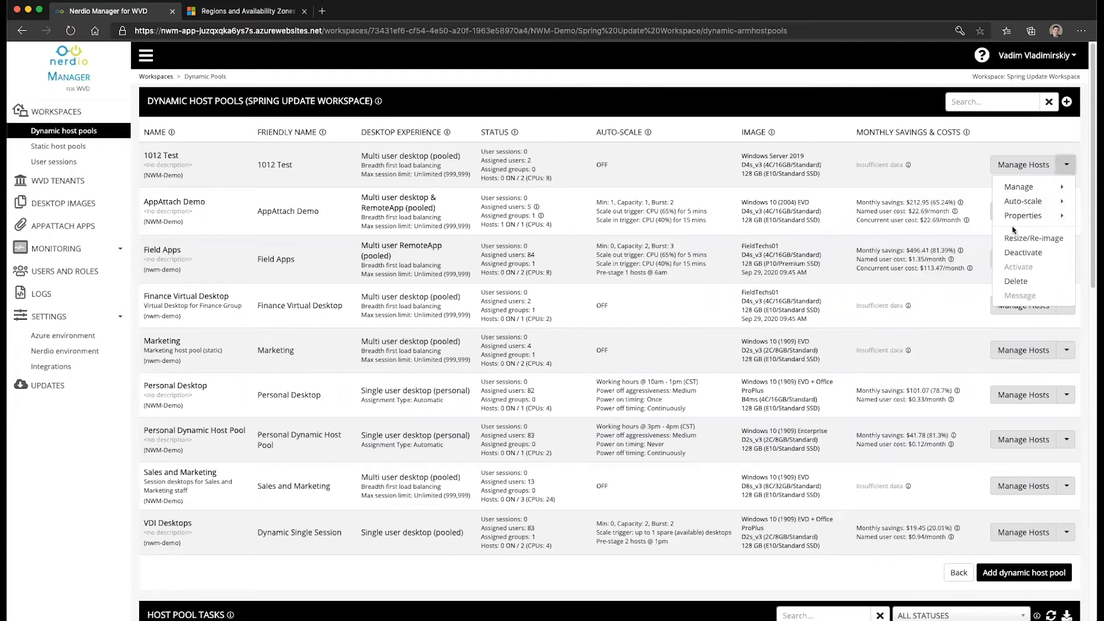
{"action": "mouse_move", "coordinate": [1024, 216]}
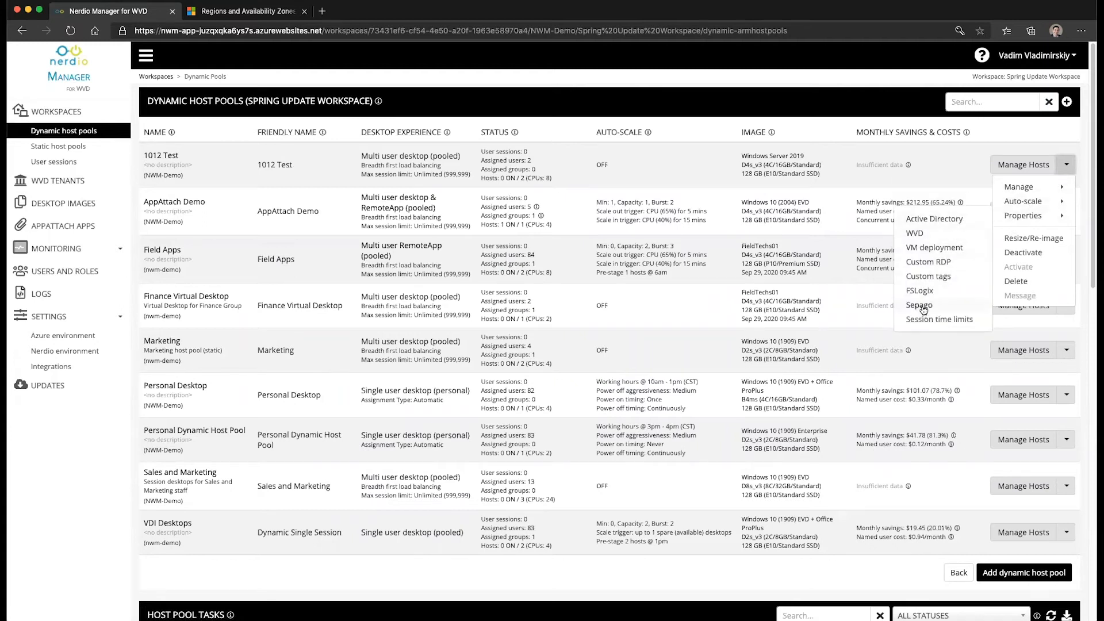
{"action": "left_click", "coordinate": [927, 220]}
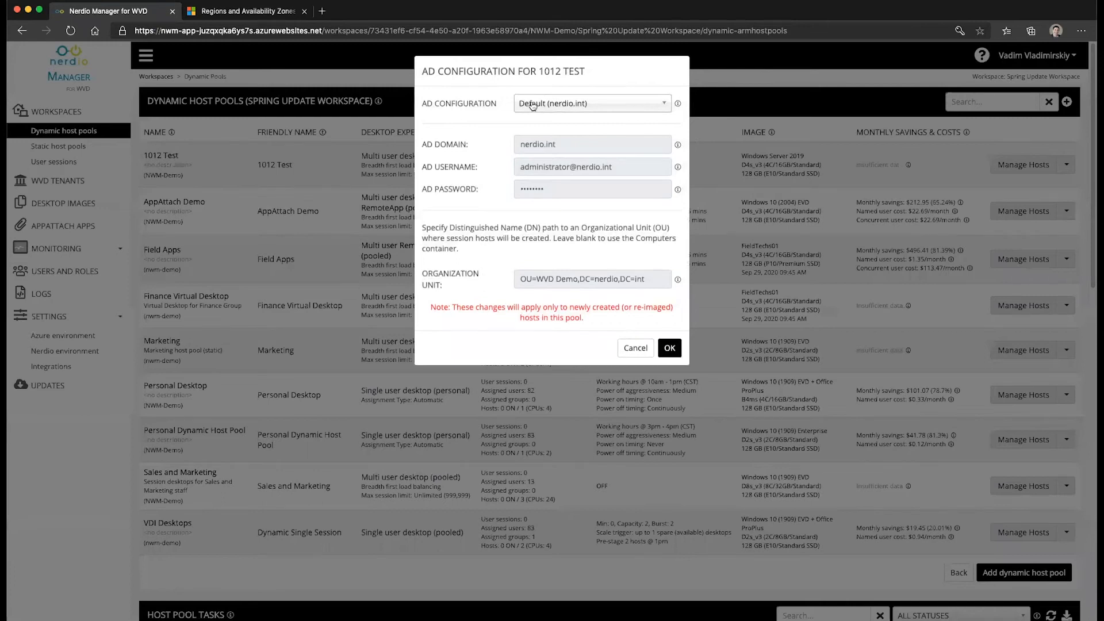
Switch the pool's AD configuration to Custom to view its fields, review the available profiles, and close without saving.
{"action": "left_click", "coordinate": [533, 105]}
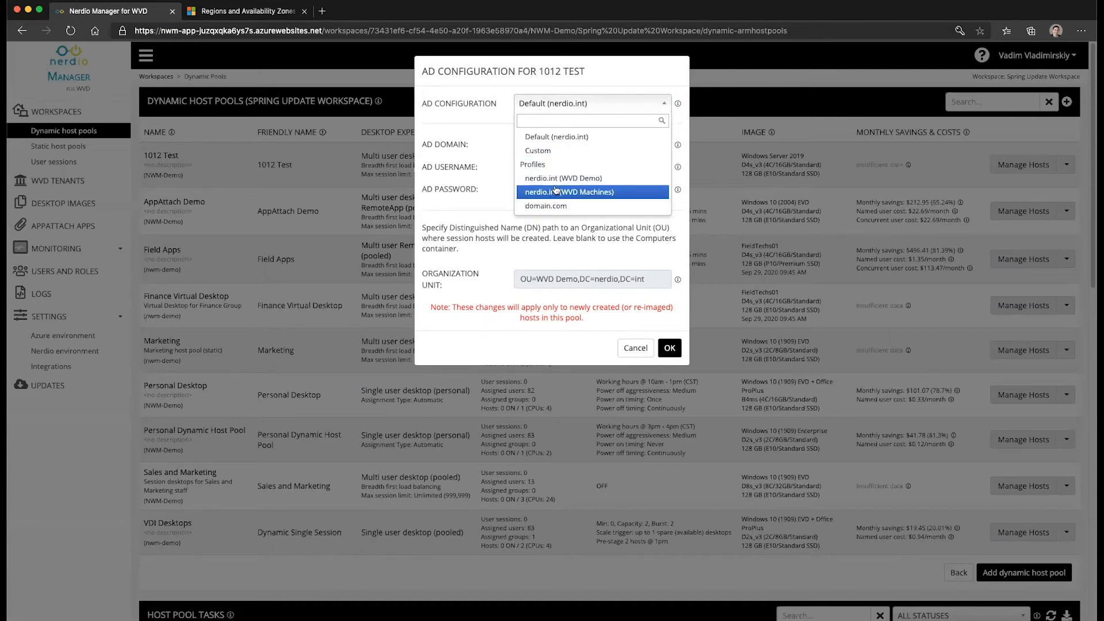
{"action": "left_click", "coordinate": [560, 152]}
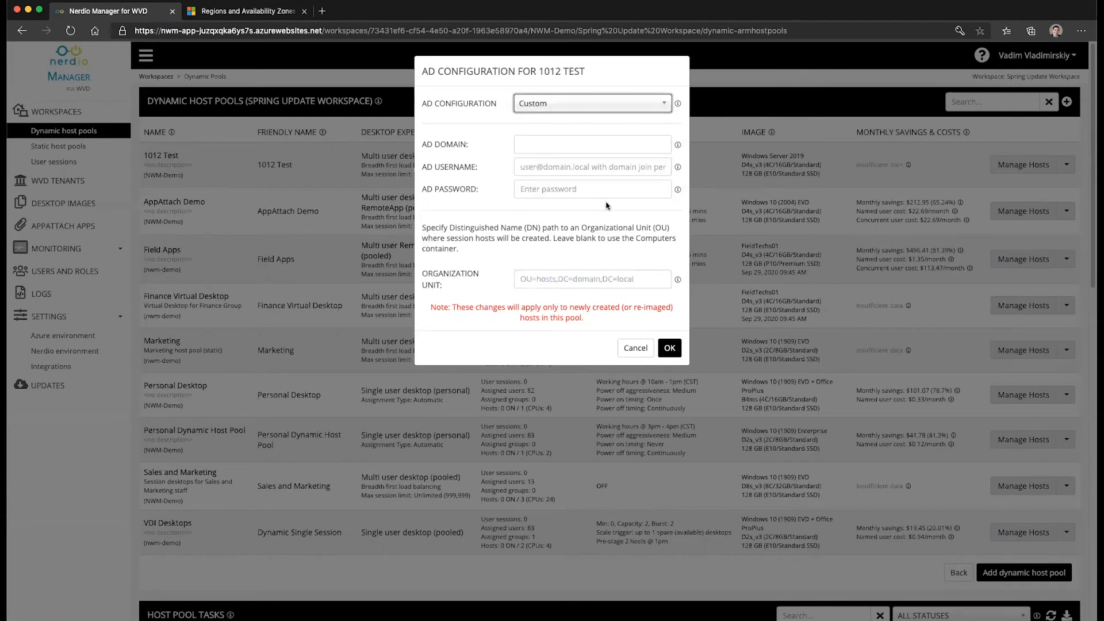
{"action": "left_click", "coordinate": [570, 102]}
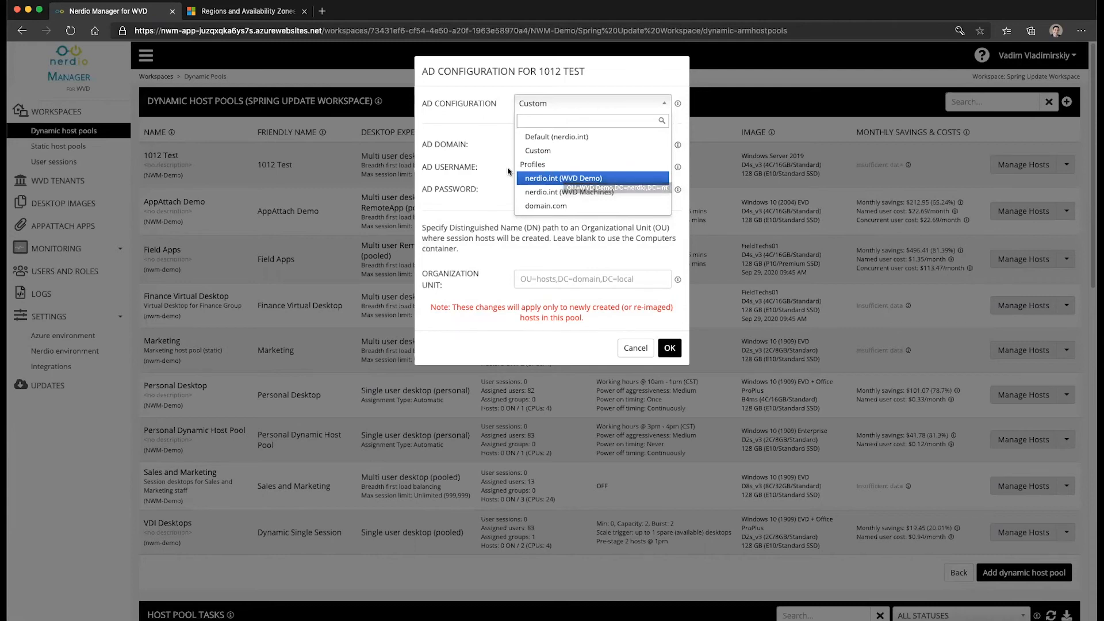
{"action": "left_click", "coordinate": [292, 184]}
Make domain.com the default Active Directory configuration in the Integrations settings.
{"action": "left_click", "coordinate": [51, 367]}
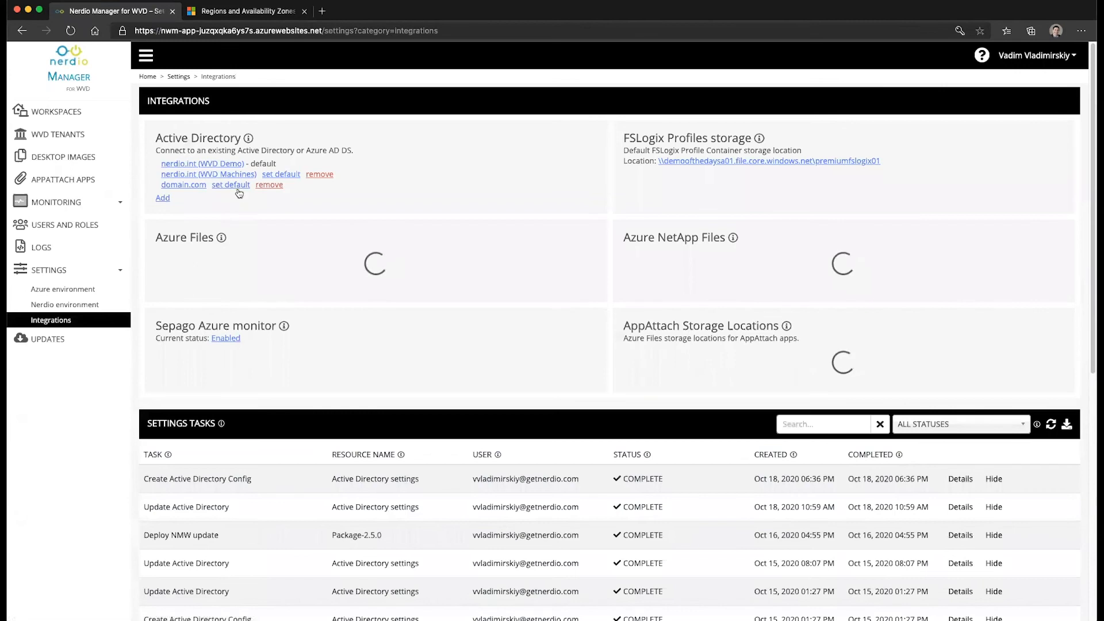
{"action": "left_click", "coordinate": [232, 186]}
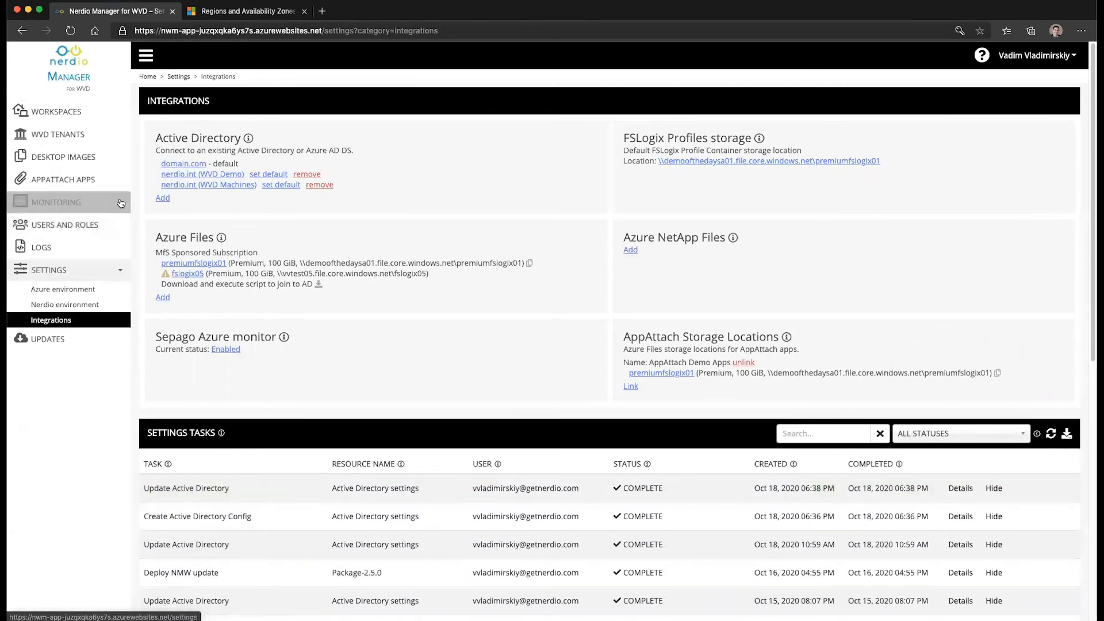
Check which default AD configuration the 1012 Test host pool in Spring Update Workspace uses, and close it without saving.
{"action": "left_click", "coordinate": [56, 112]}
{"action": "left_click", "coordinate": [190, 159]}
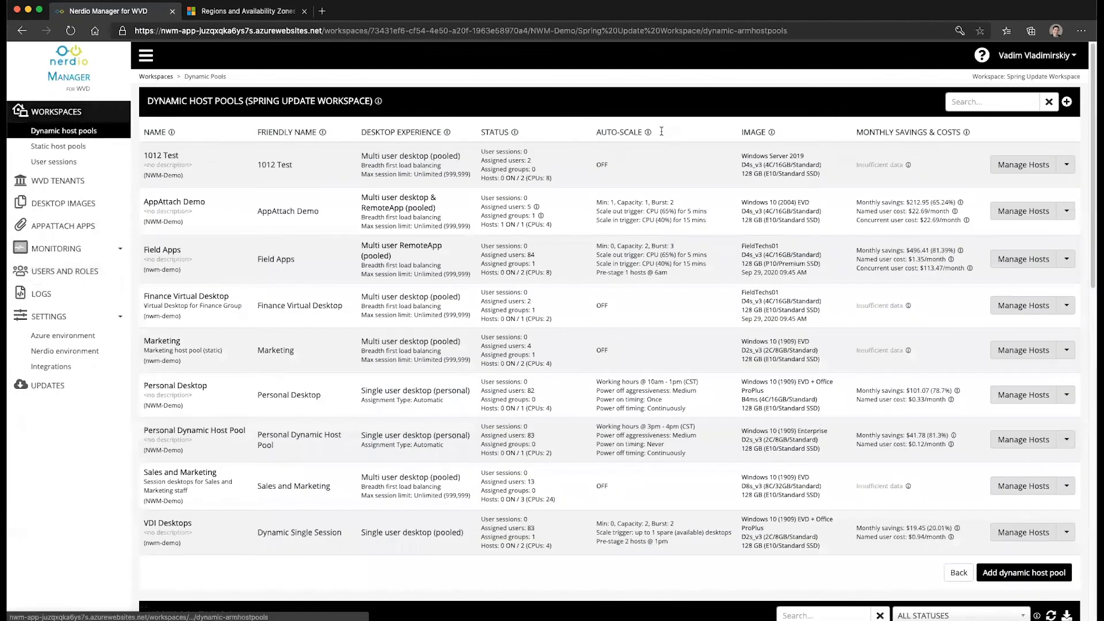
{"action": "left_click", "coordinate": [1067, 164]}
{"action": "mouse_move", "coordinate": [1027, 222]}
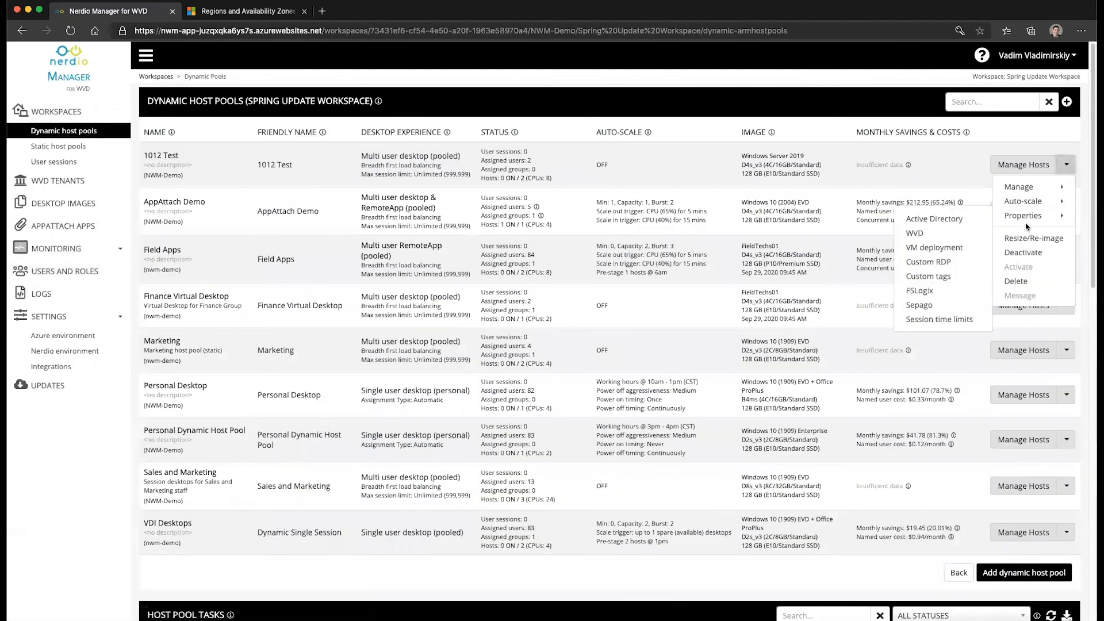
{"action": "left_click", "coordinate": [907, 219]}
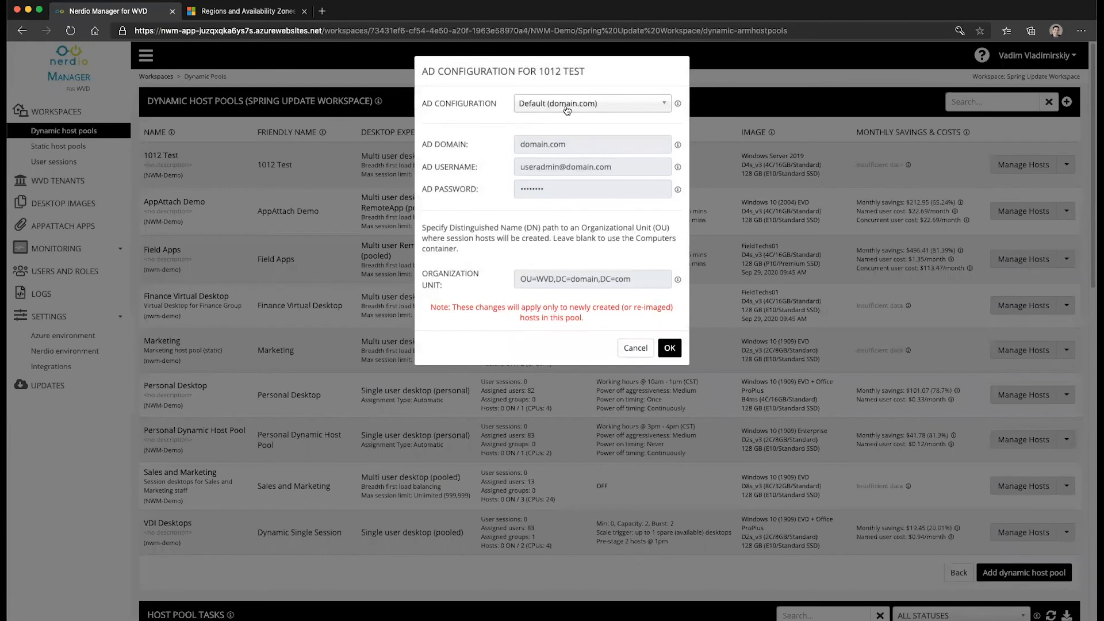
{"action": "left_click", "coordinate": [637, 349]}
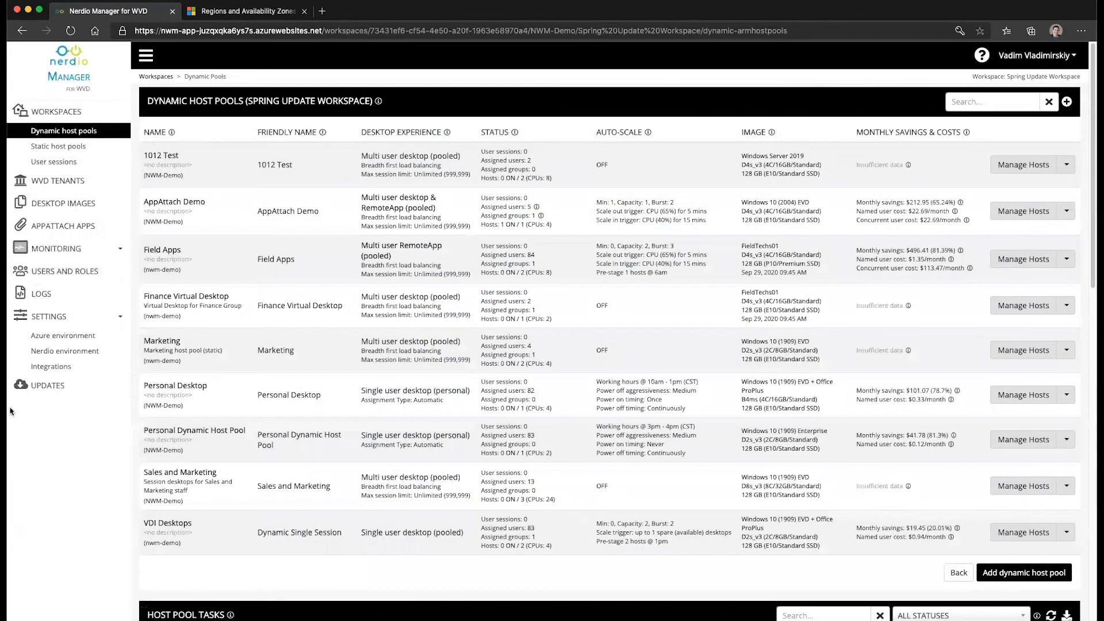